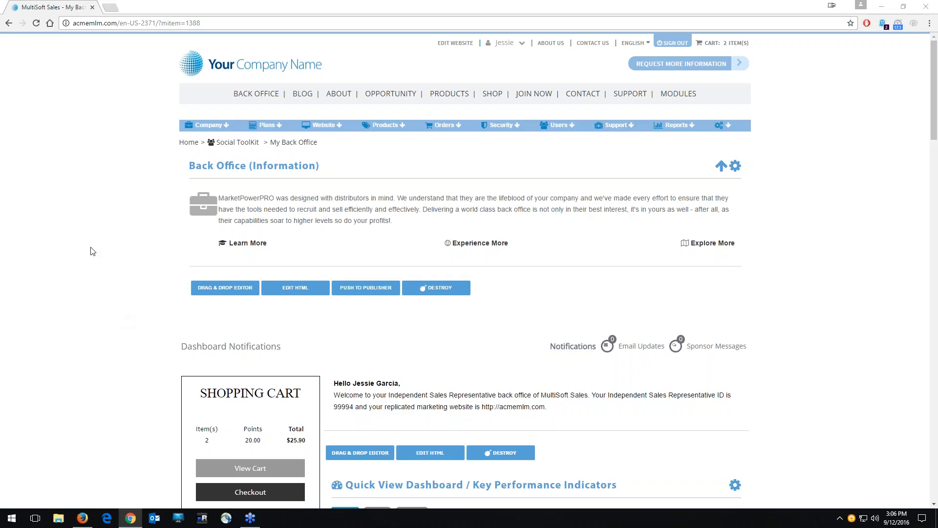
Open the company's Recent News page in News Management.
mouse_move(198, 127)
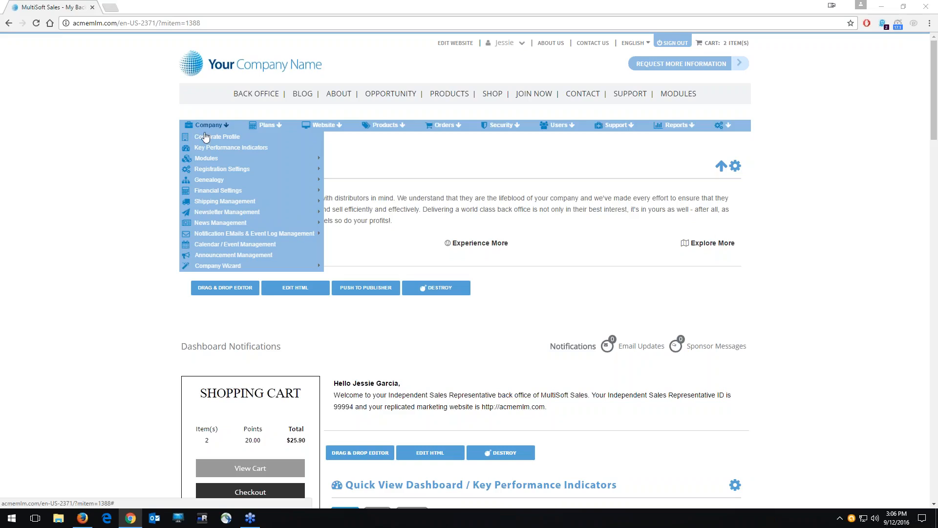
mouse_move(216, 223)
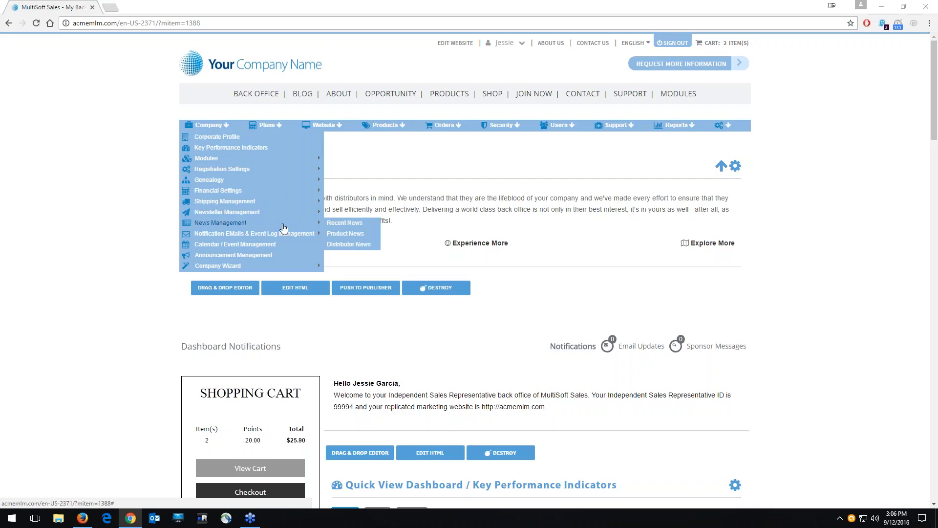
click(370, 229)
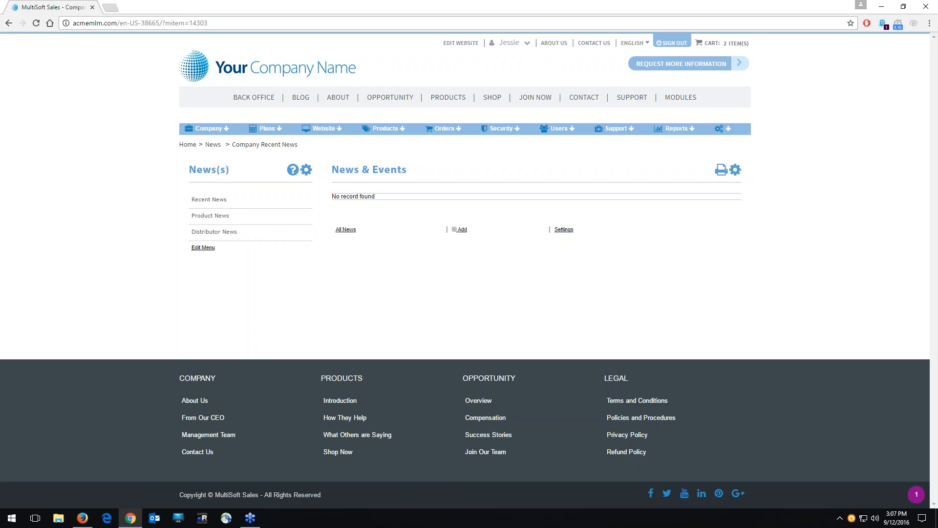
click(563, 230)
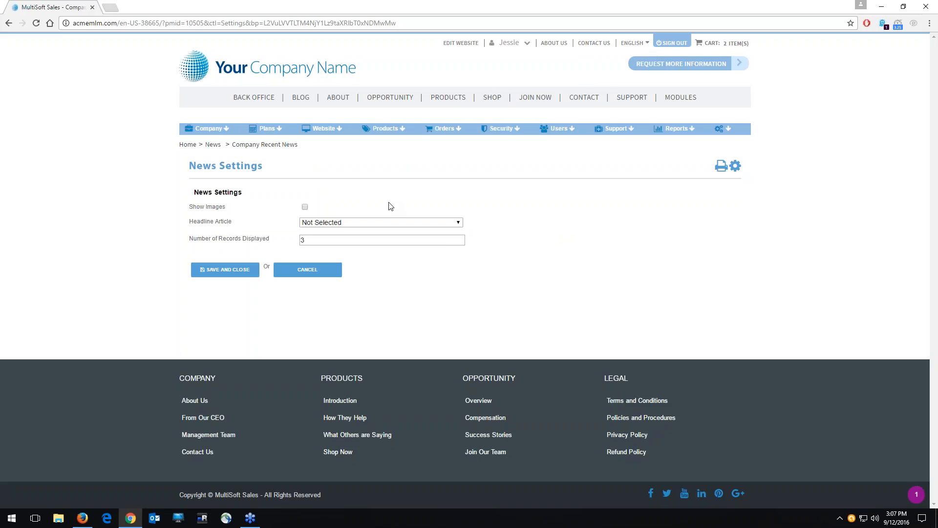
click(305, 207)
click(379, 223)
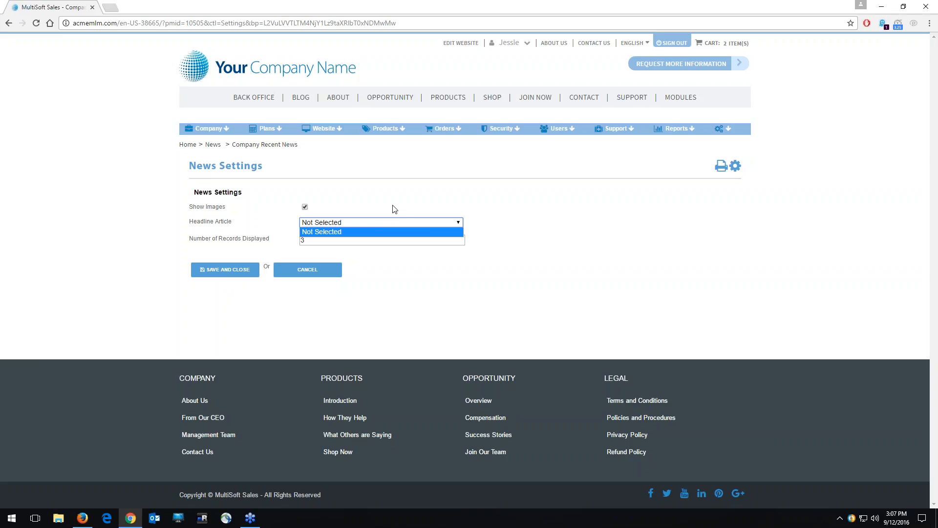
click(304, 254)
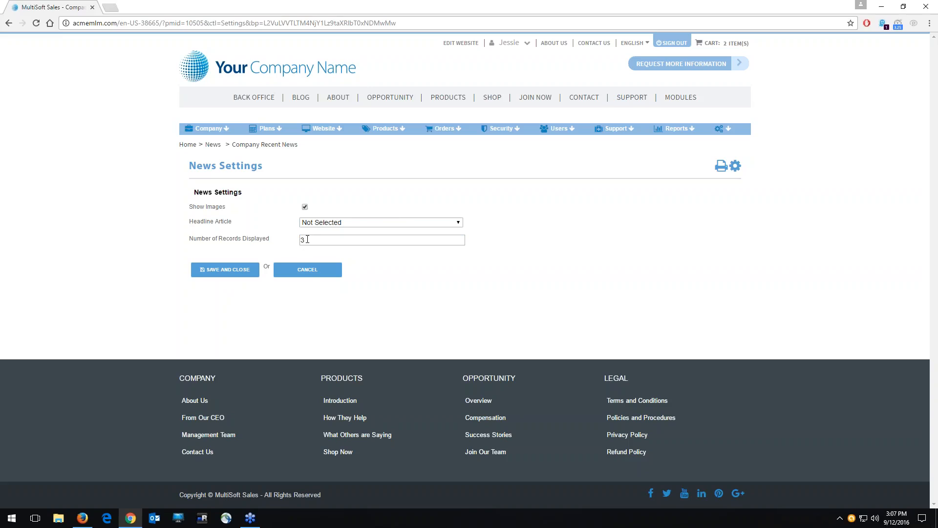
click(311, 275)
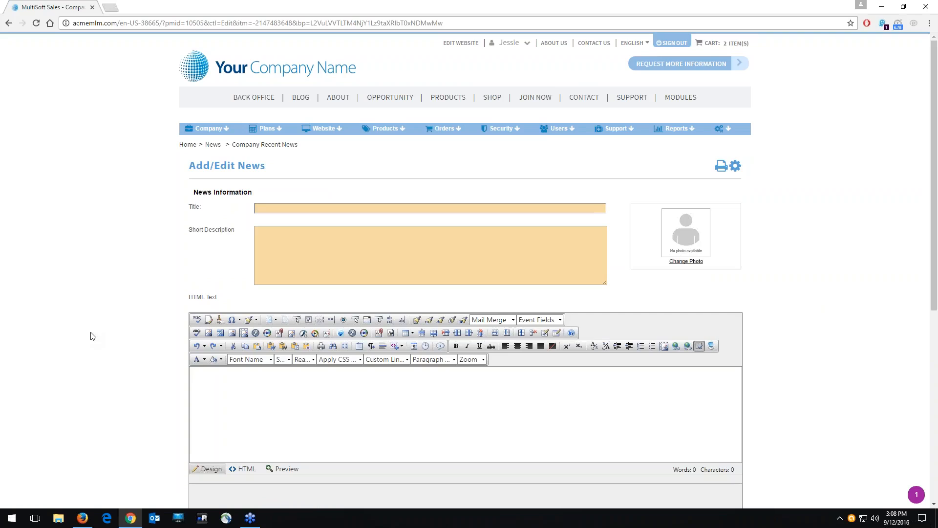
Title the new news item "News for Today" and give it the short description "New updates for ABC Company".
click(324, 201)
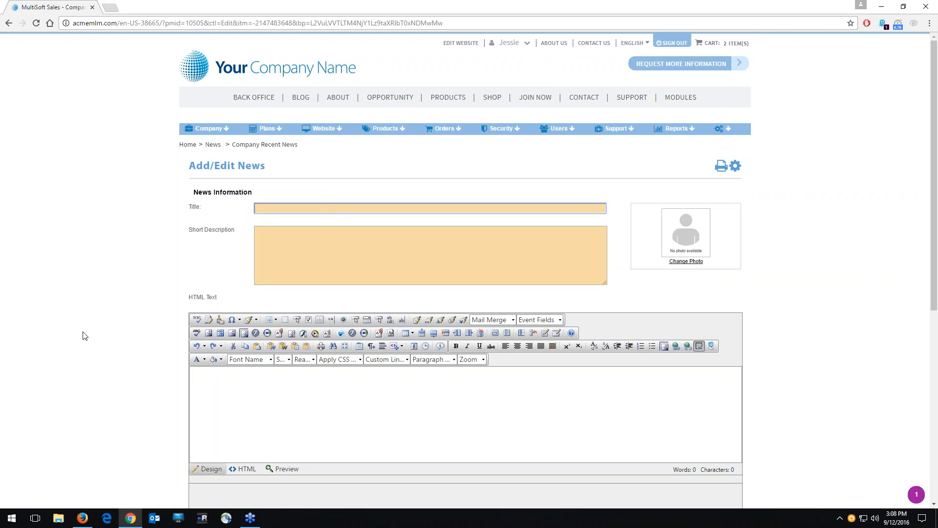
text(News for Today)
click(304, 259)
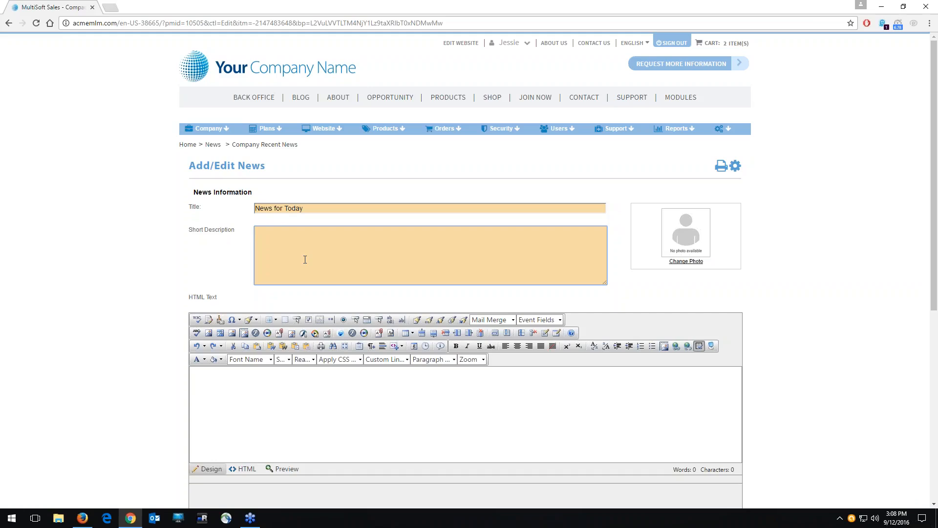
text(New updates for ABC Company)
scroll(251, 280, down, 3)
click(293, 254)
text(New skin applied for our qwebsit)
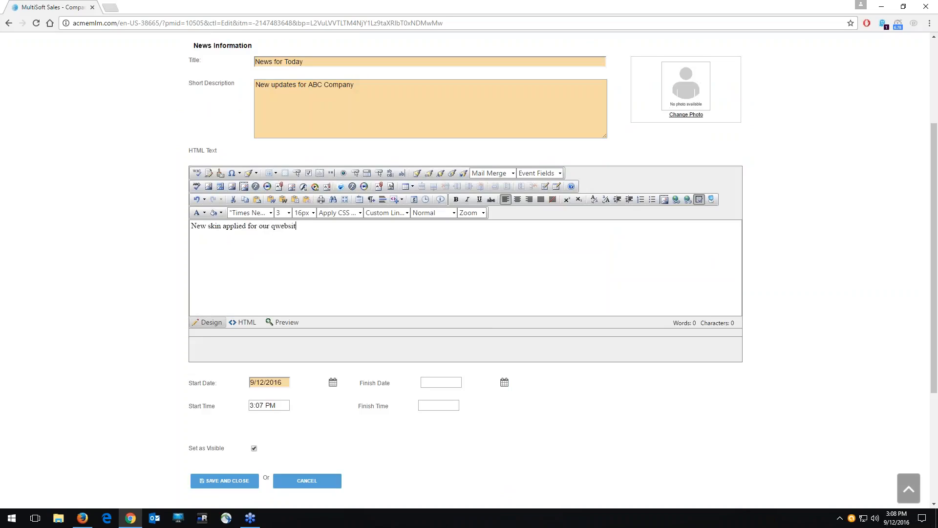
key(BackSpace)
key(BackSpace)
key(BackSpace)
key(BackSpace)
key(BackSpace)
key(BackSpace)
key(BackSpace)
text(website! Check it out and provide feedback on @T)
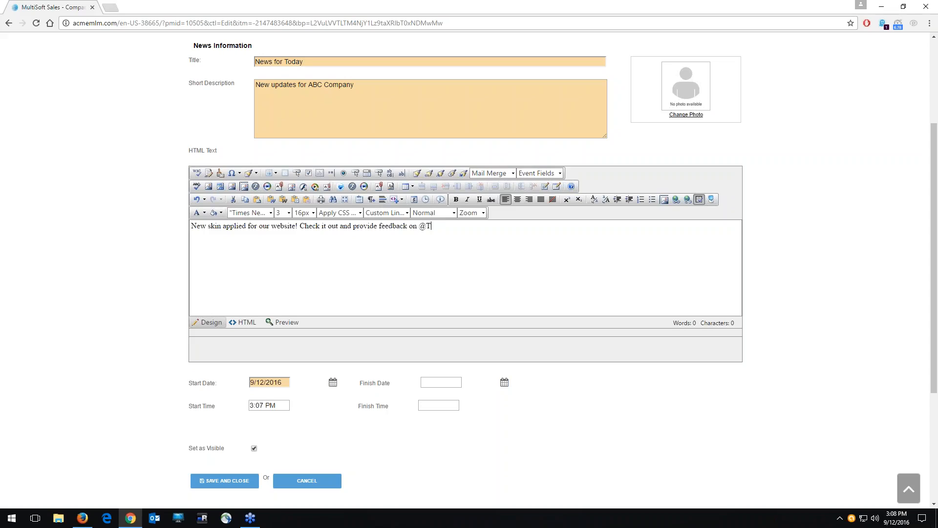
text(witter, Facebook and YouTube!)
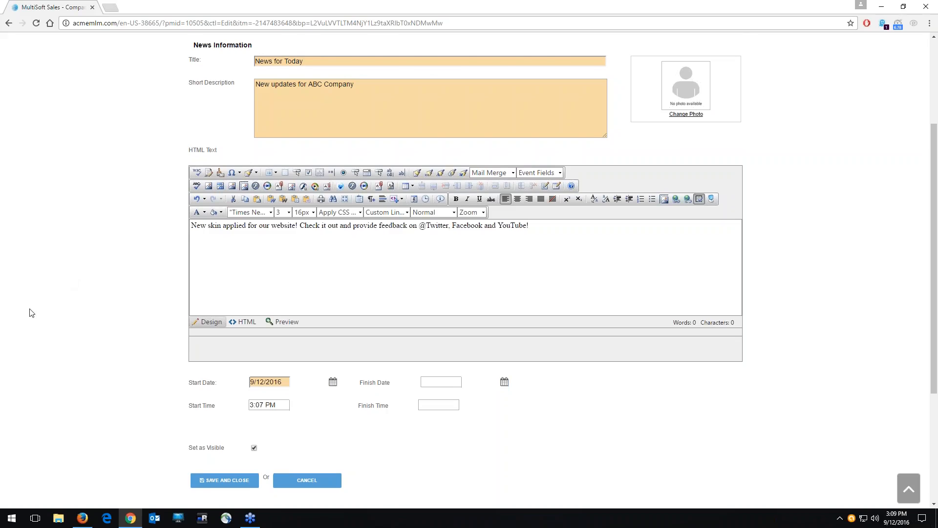
Set the news item's start date to 09/12/2016 and its finish date to 09/17/2016.
scroll(222, 312, down, 3)
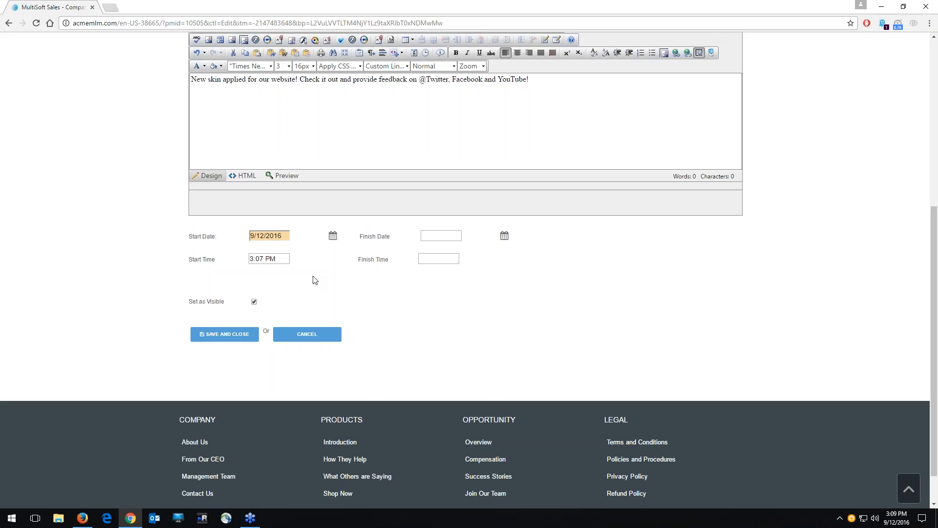
click(332, 235)
click(504, 235)
click(288, 242)
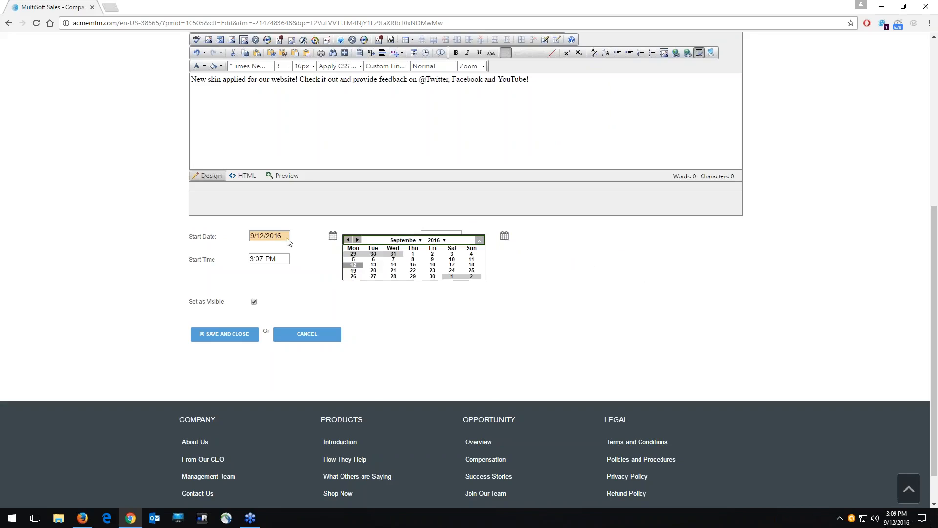
click(336, 253)
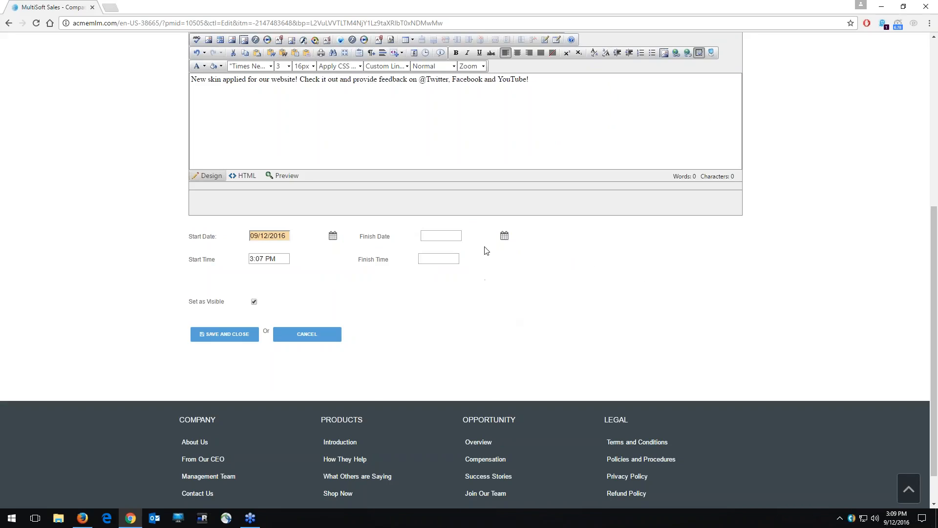
click(503, 235)
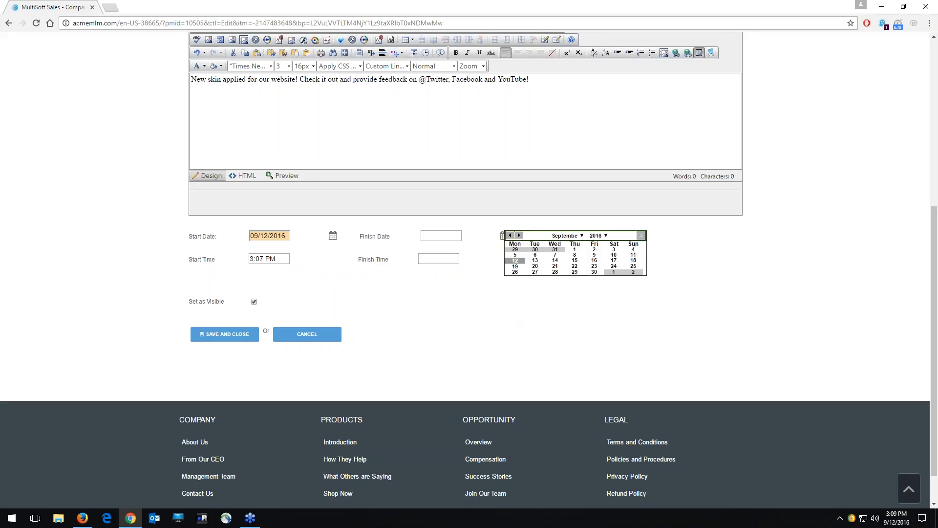
click(614, 261)
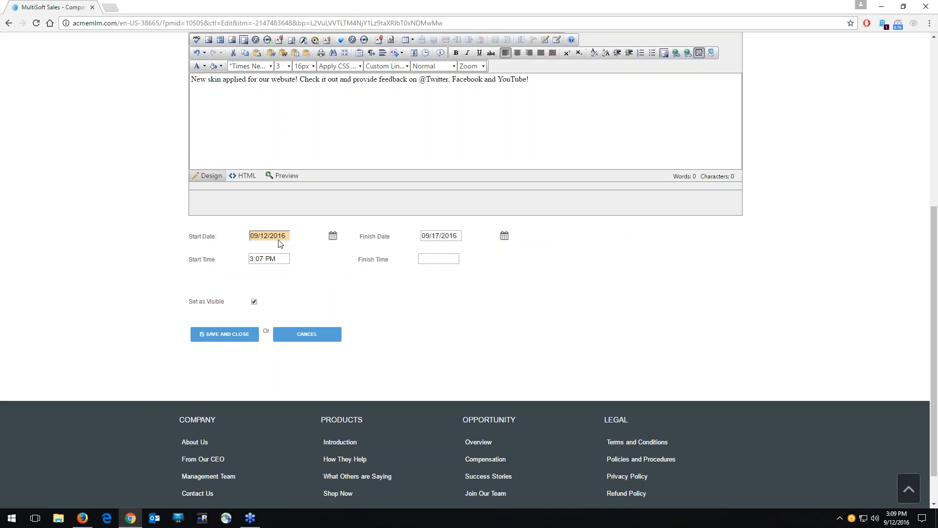
Set the start time to 3:30 and the finish time to 11:00 PM, and save the news item.
drag(264, 259, 231, 259)
text(3:30)
key(Tab)
text(11:00 PM)
click(253, 338)
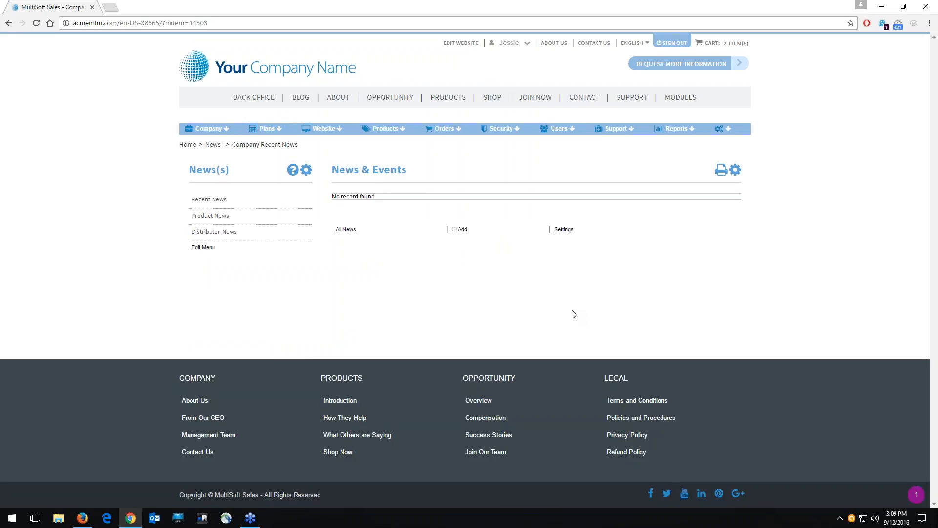
Make "News for Today" the headline article in the news settings, enable Show Images, and save.
click(564, 231)
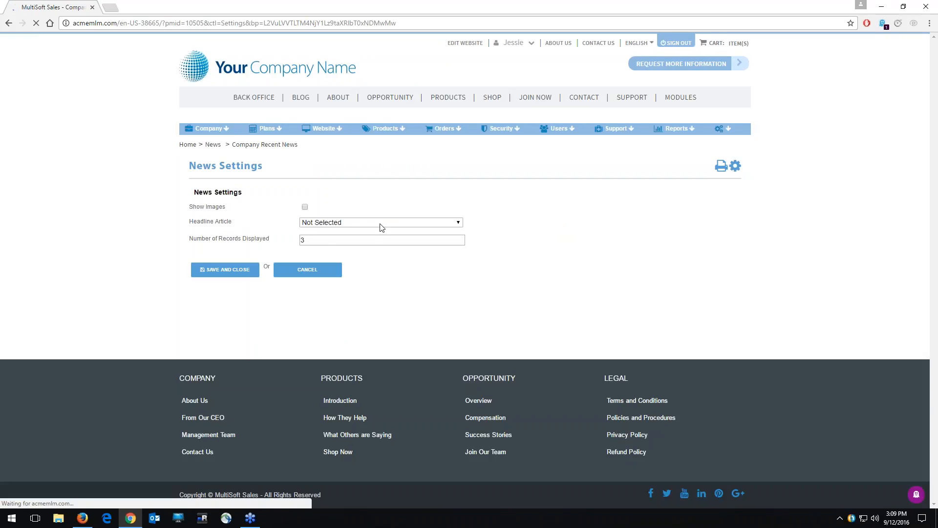
click(381, 223)
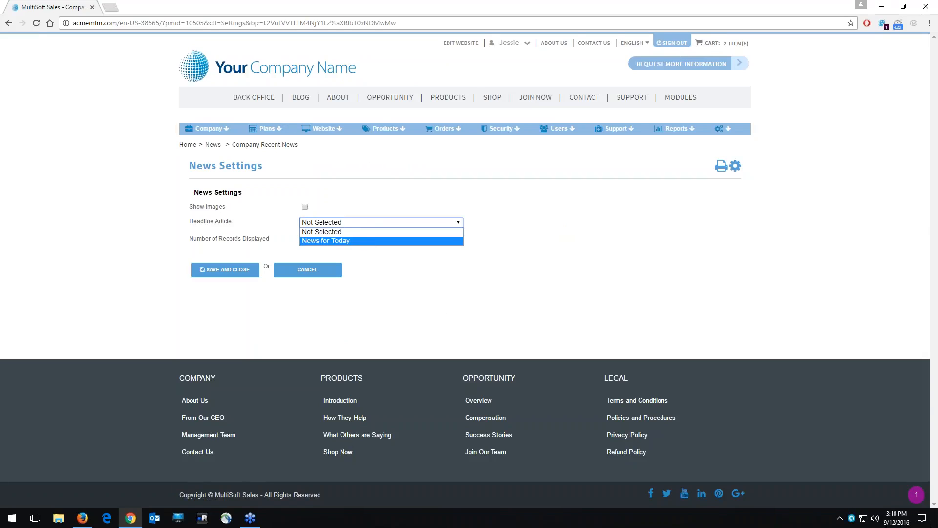
click(326, 240)
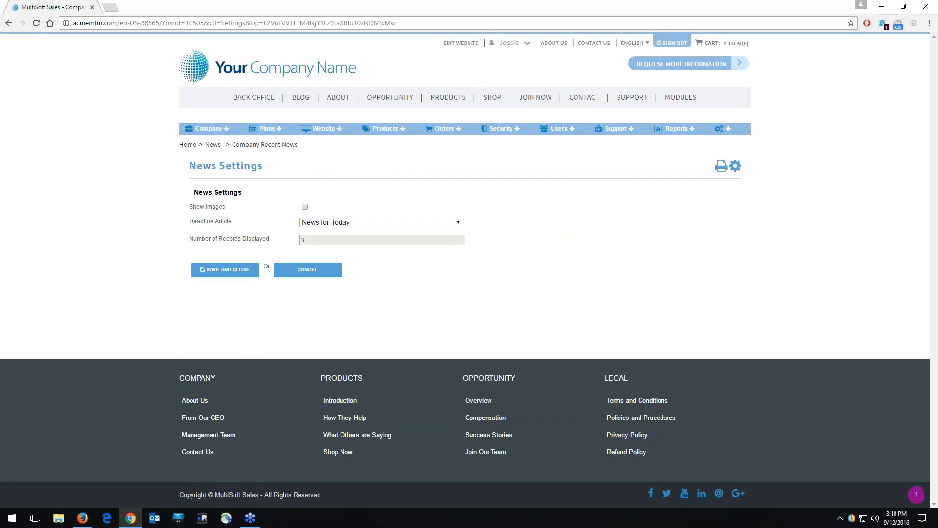
click(306, 207)
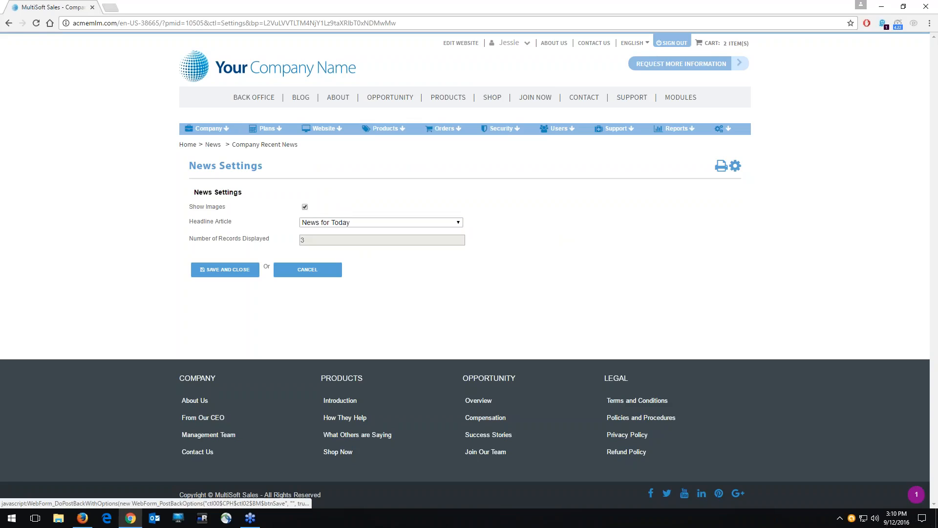
click(225, 270)
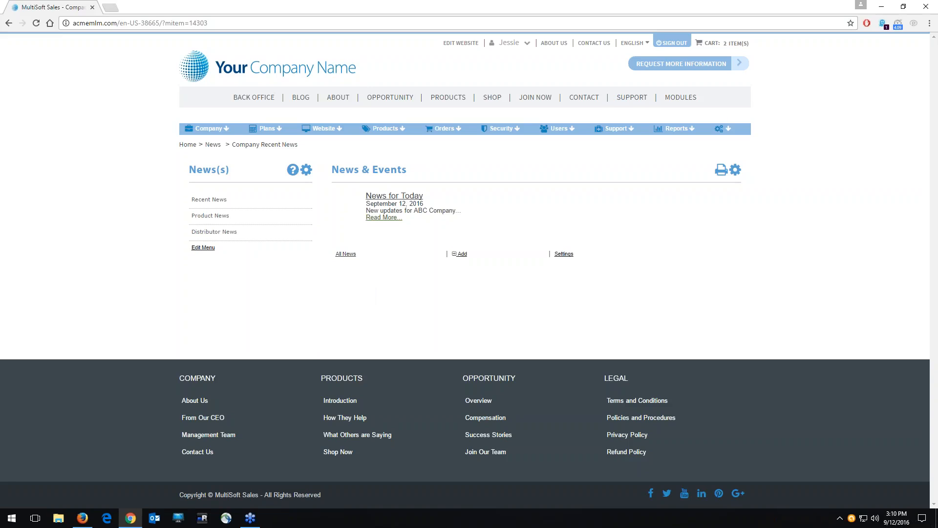
Delete the "News for Today" item from the list of all news.
click(346, 253)
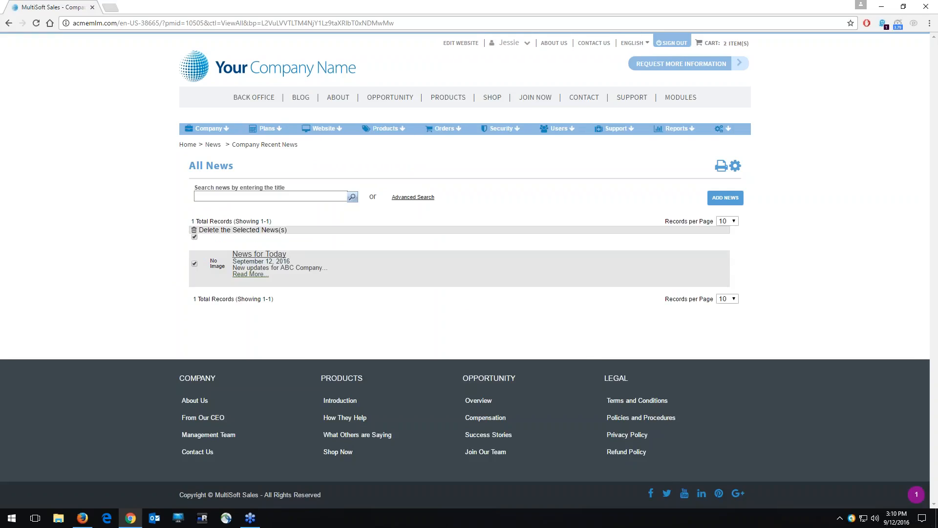
click(225, 235)
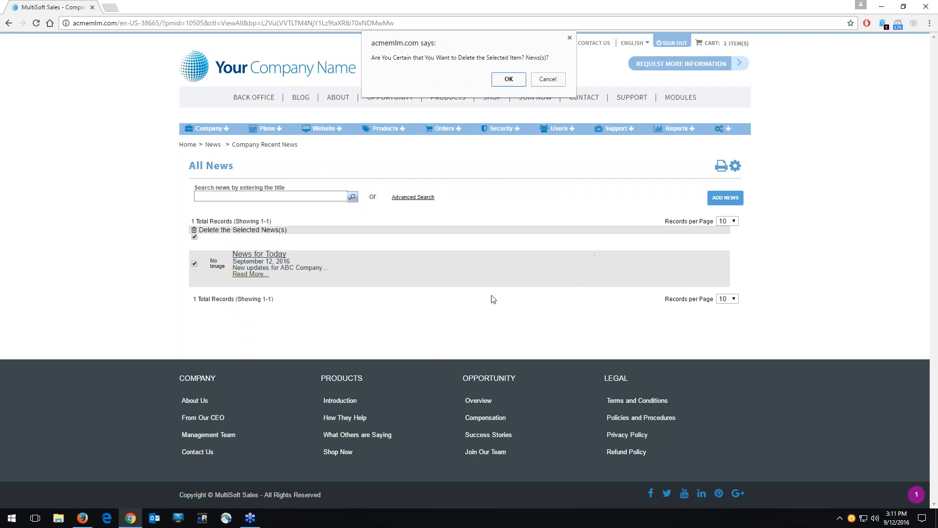
click(509, 80)
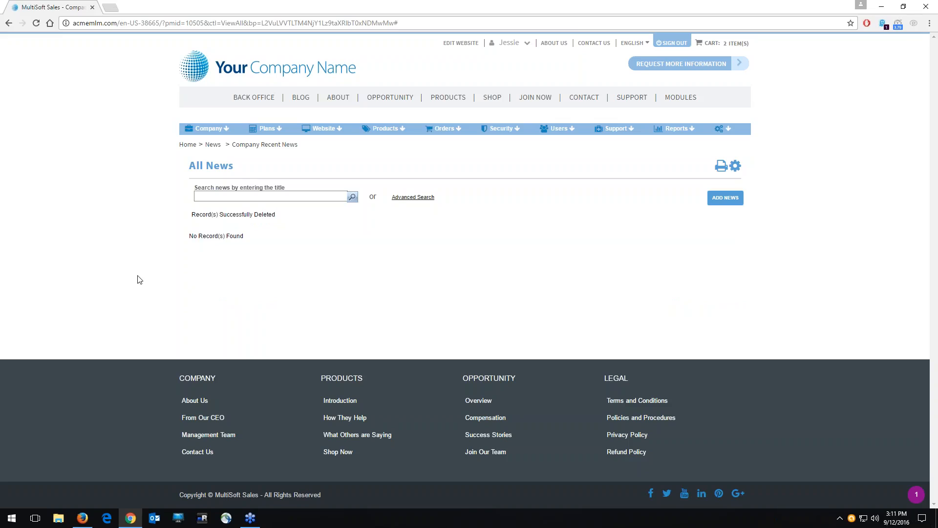
click(199, 129)
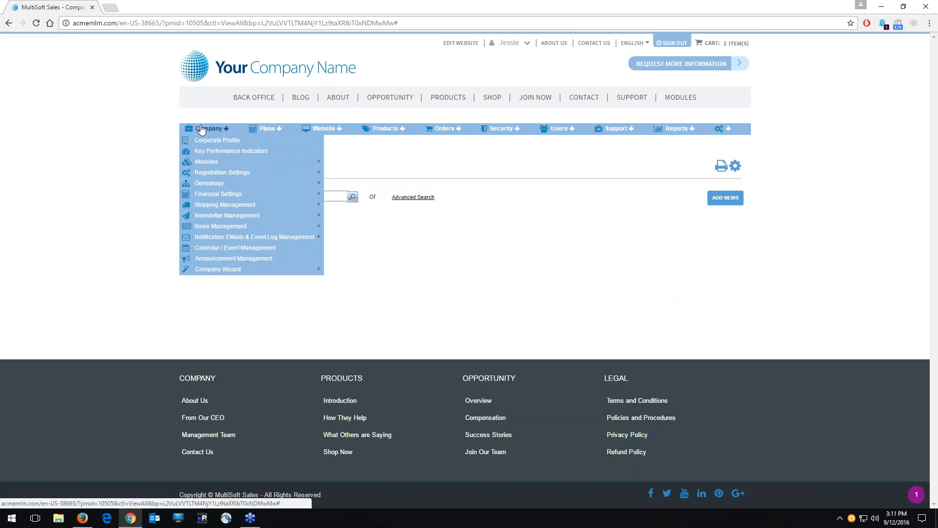
mouse_move(246, 229)
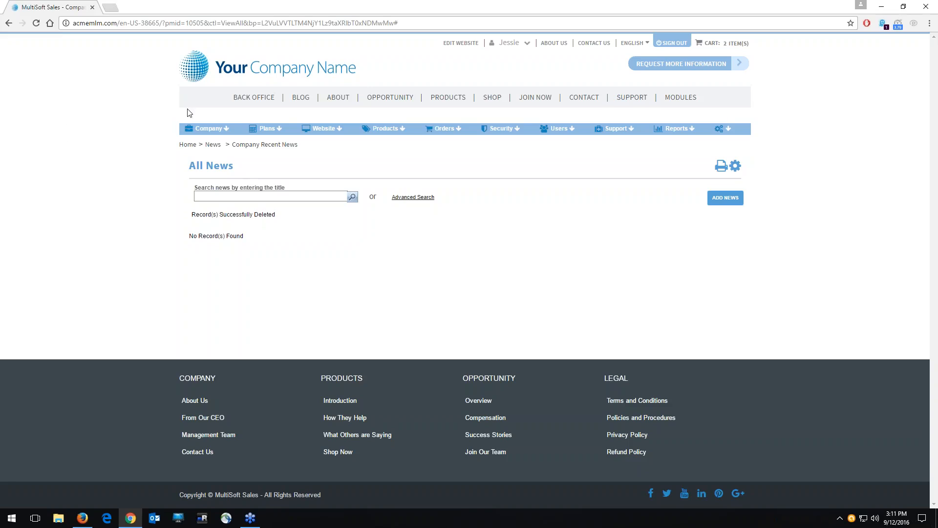
Return to the back office home page and open the My Back Office menu's design for editing.
click(244, 105)
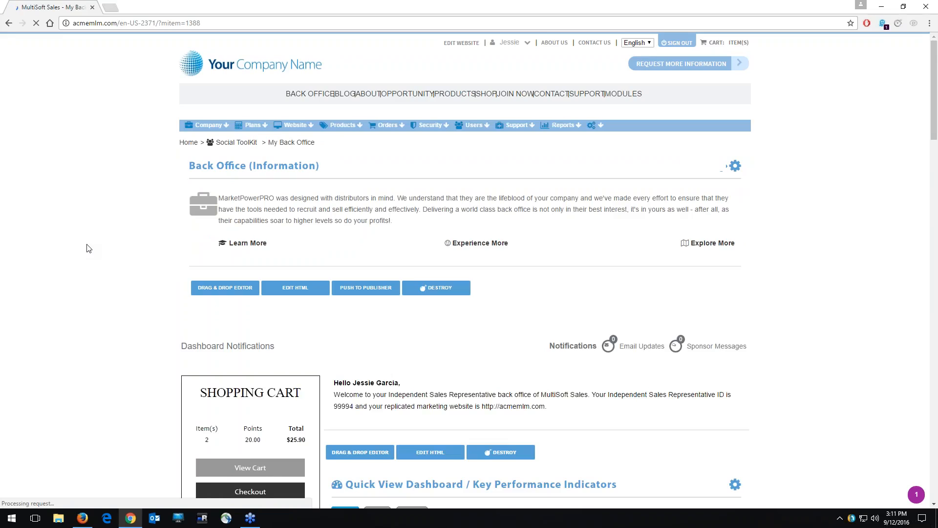
scroll(89, 248, down, 10)
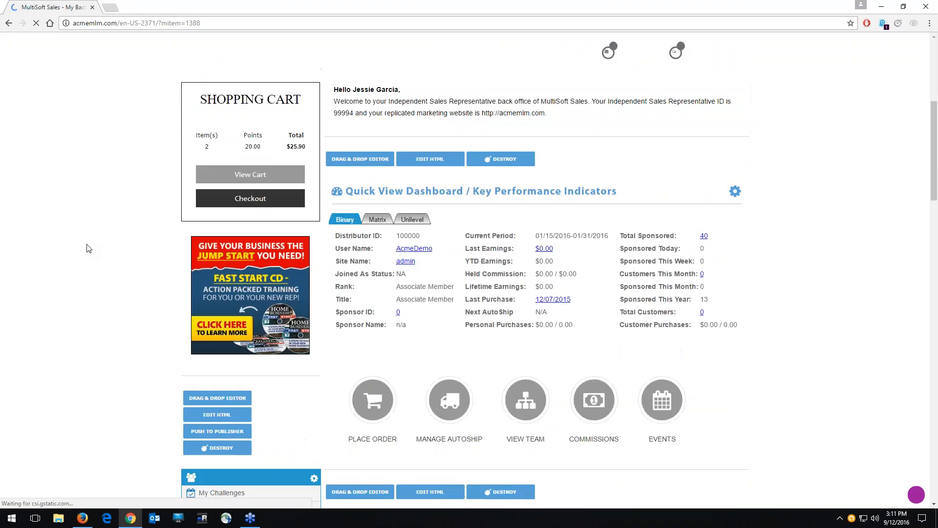
scroll(88, 248, down, 5)
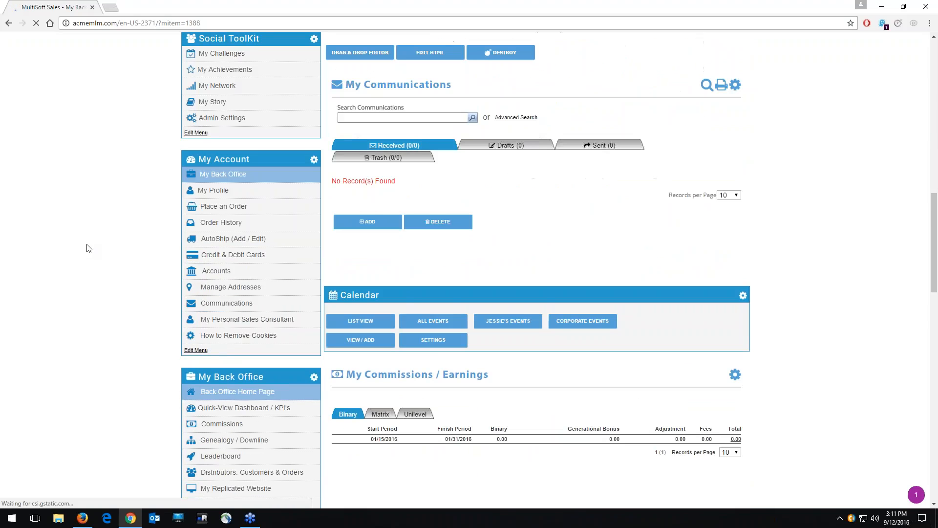
scroll(88, 248, down, 5)
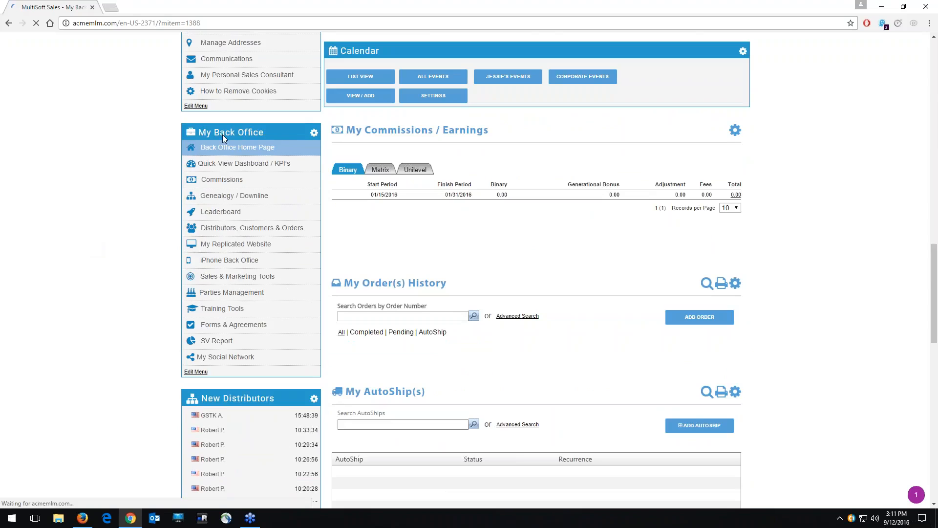
triple_click(235, 133)
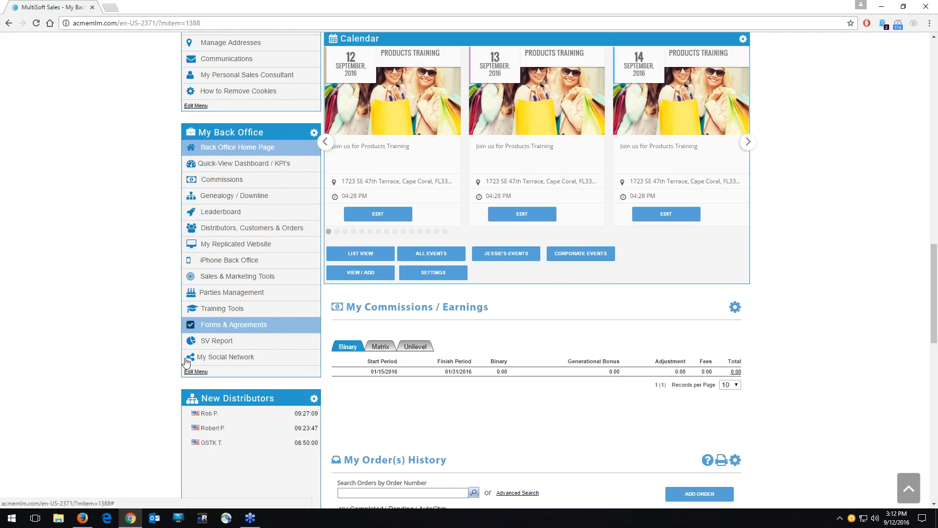
click(195, 371)
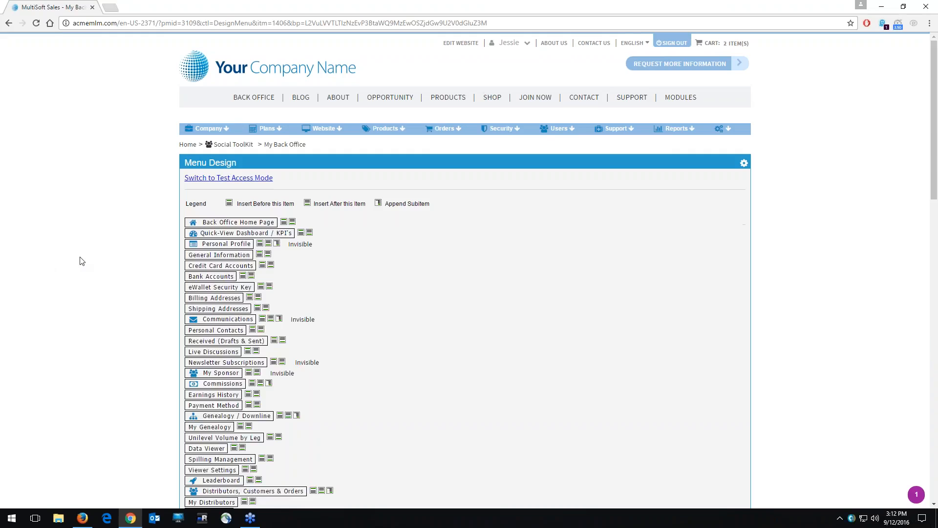
scroll(89, 264, down, 5)
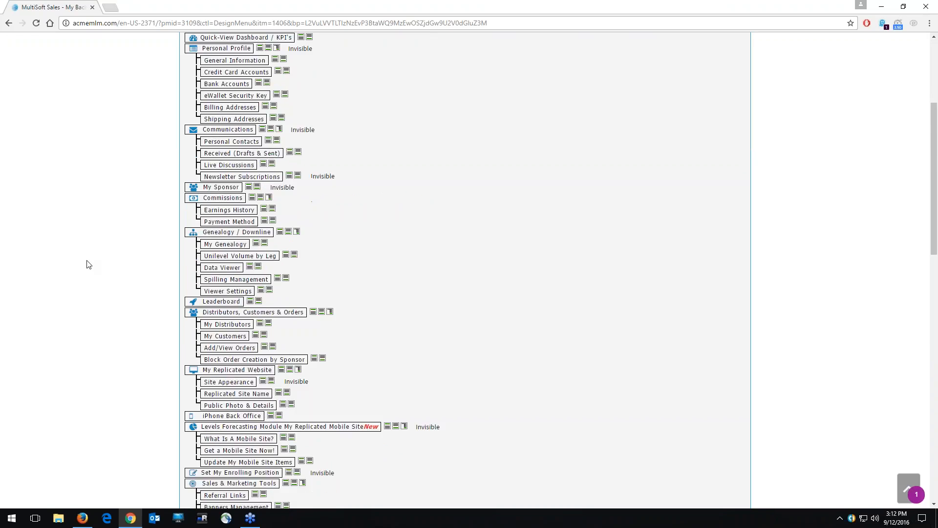
Look through the My Back Office menu structure, including its subitems and the entries marked Invisible.
scroll(89, 263, down, 2)
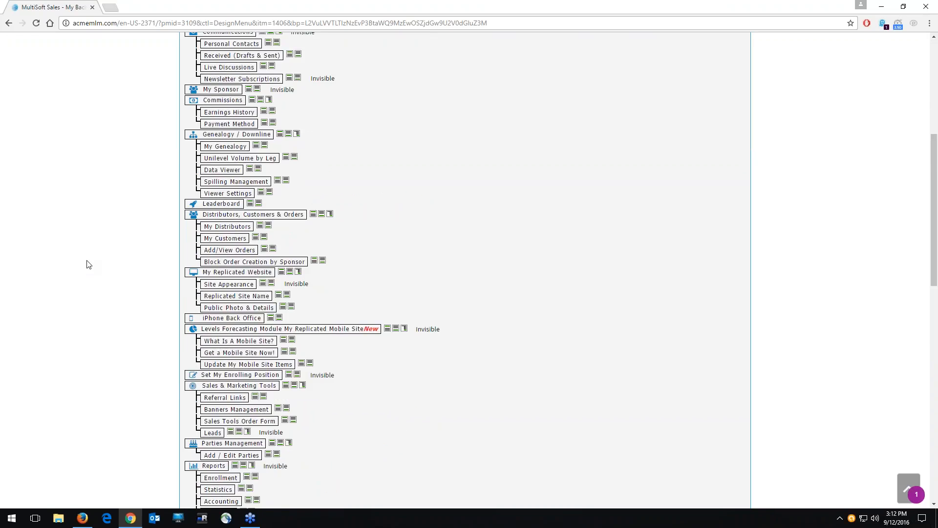
scroll(88, 264, down, 5)
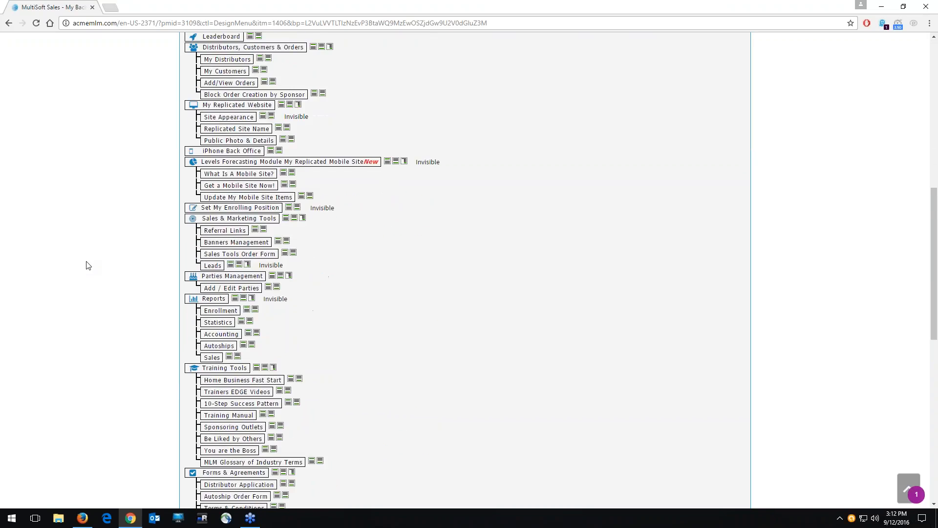
scroll(86, 266, down, 6)
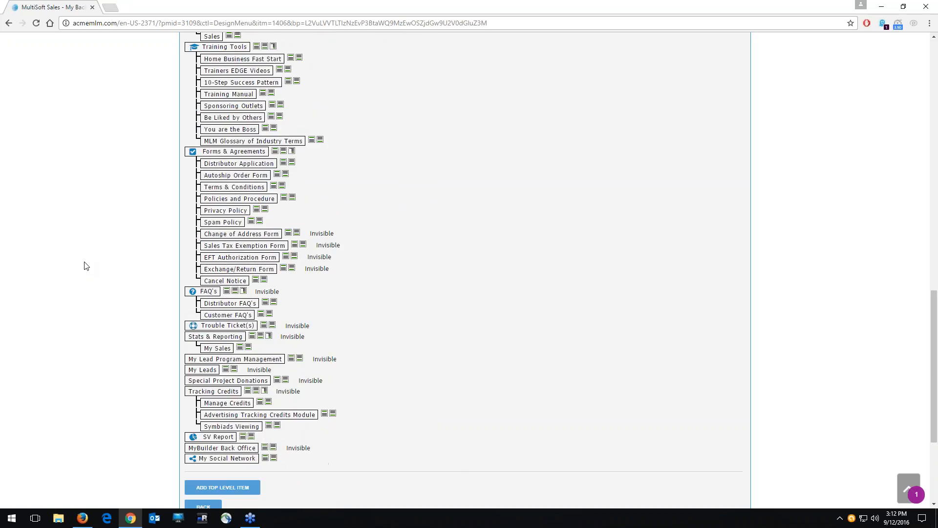
scroll(86, 266, up, 6)
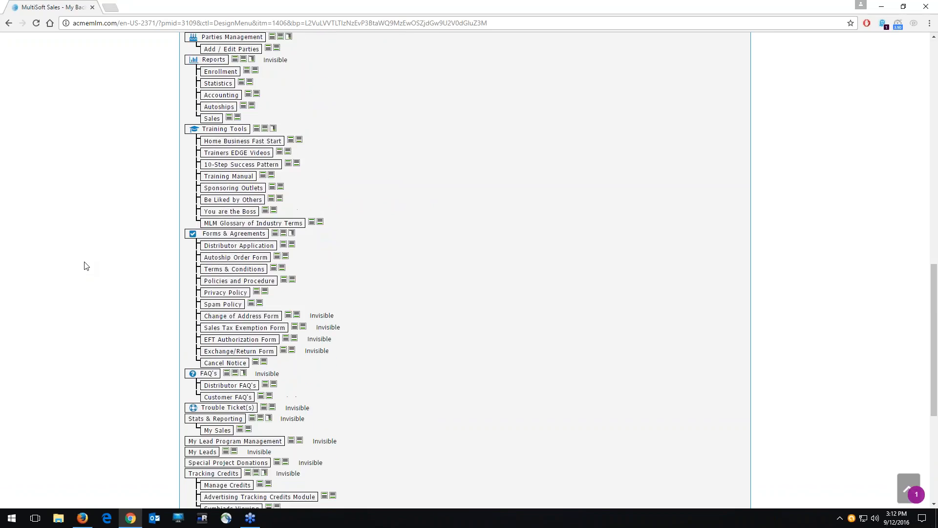
scroll(84, 266, up, 3)
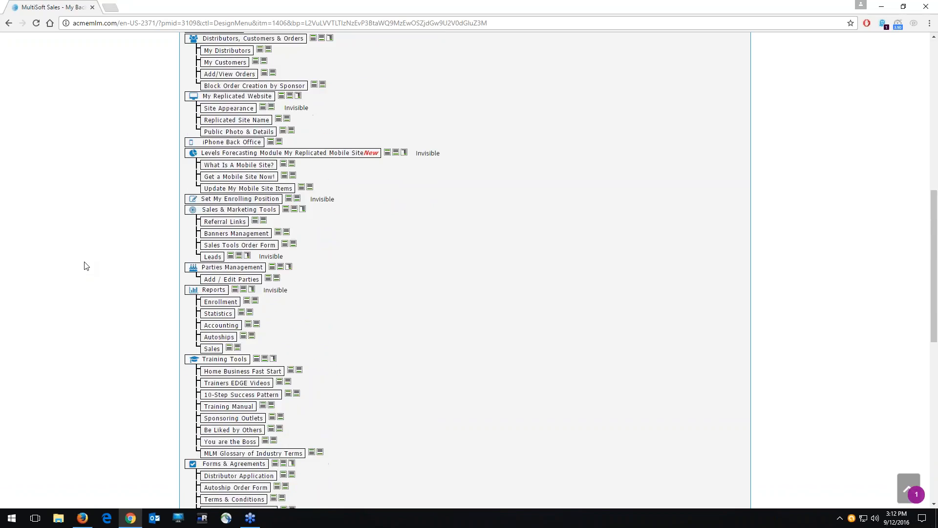
scroll(86, 265, up, 3)
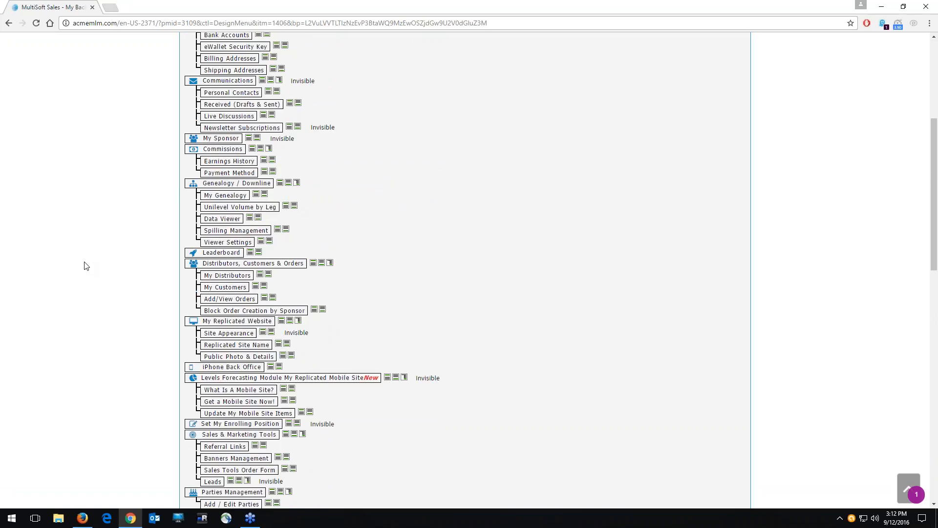
scroll(86, 266, up, 3)
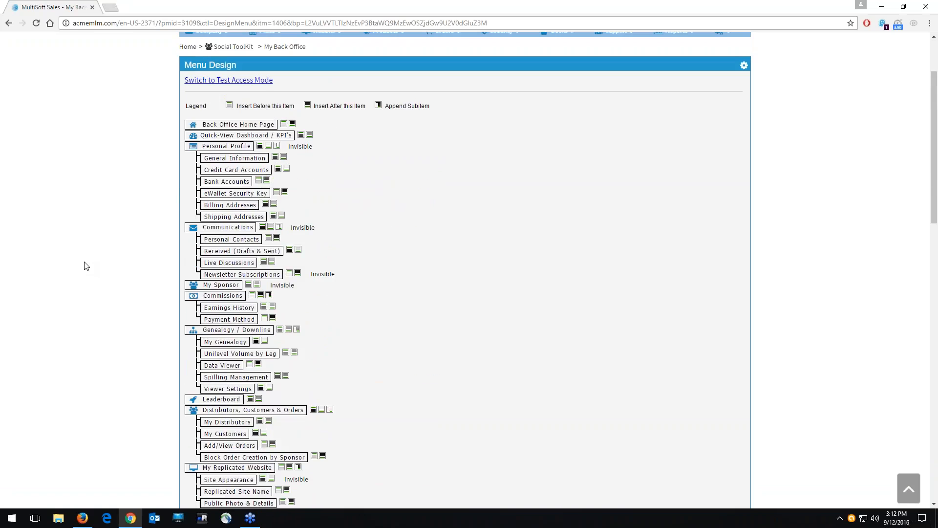
Add a new top-level item to the My Back Office menu and name it "News".
scroll(84, 265, down, 7)
scroll(86, 265, down, 8)
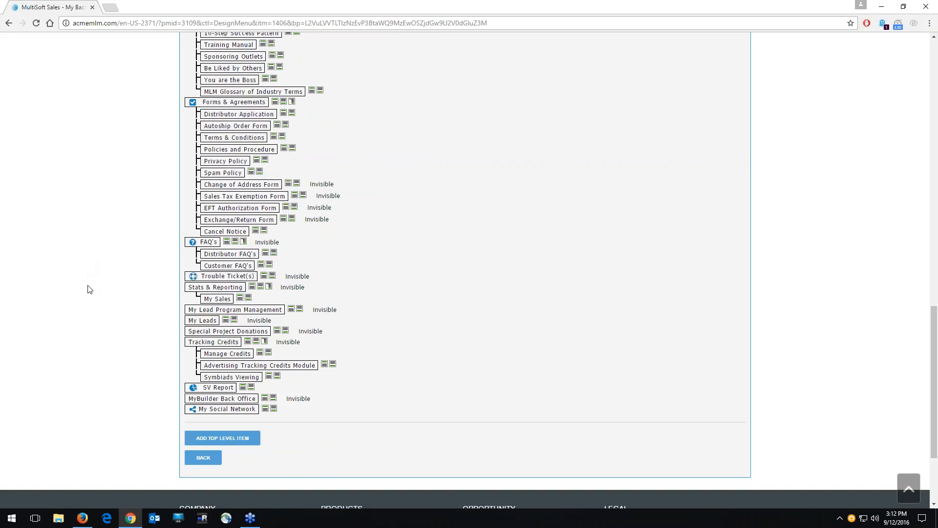
click(218, 439)
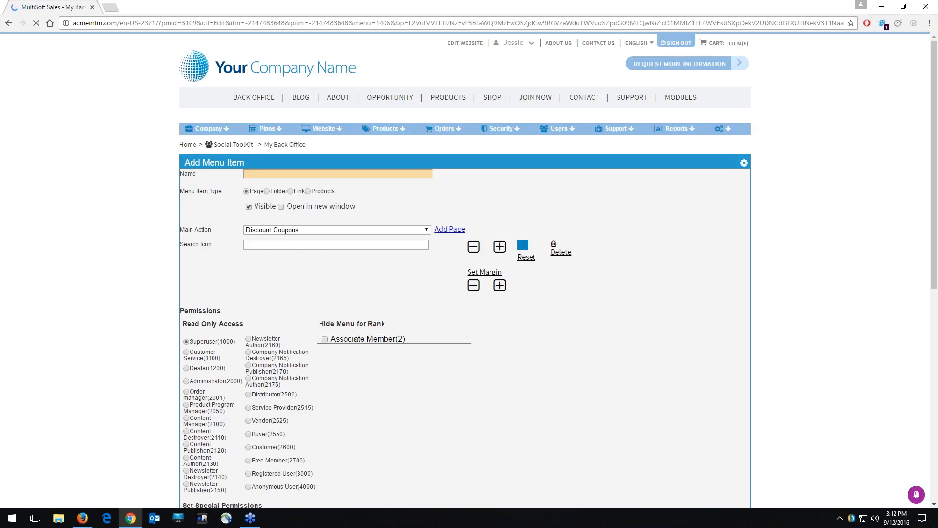
text(News)
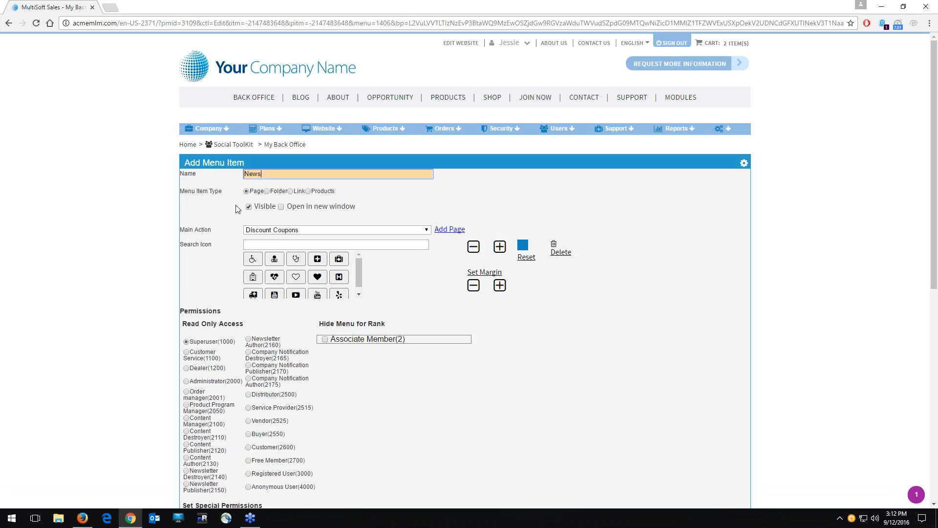
Set the News item's main action to Distributor News and its read-only access to Distributor(2500).
click(315, 230)
key(Down)
key(Down)
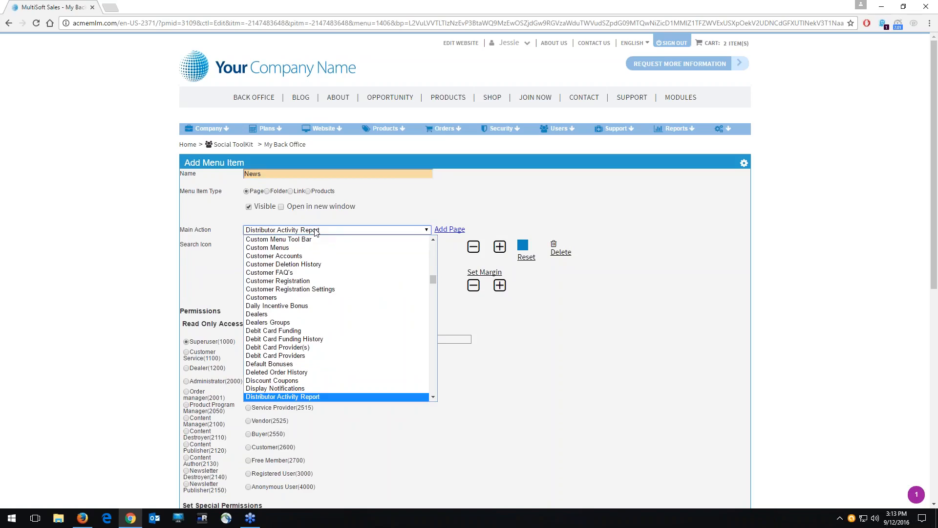
click(433, 396)
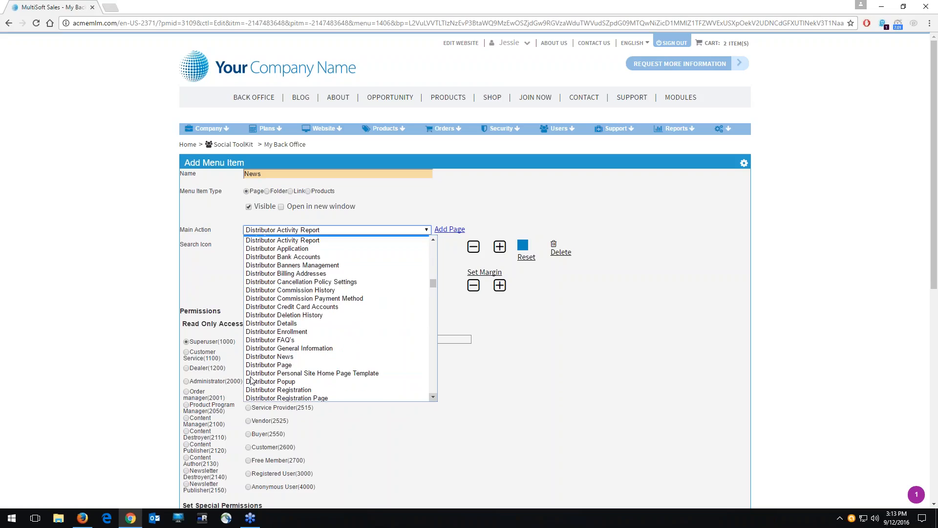
click(290, 355)
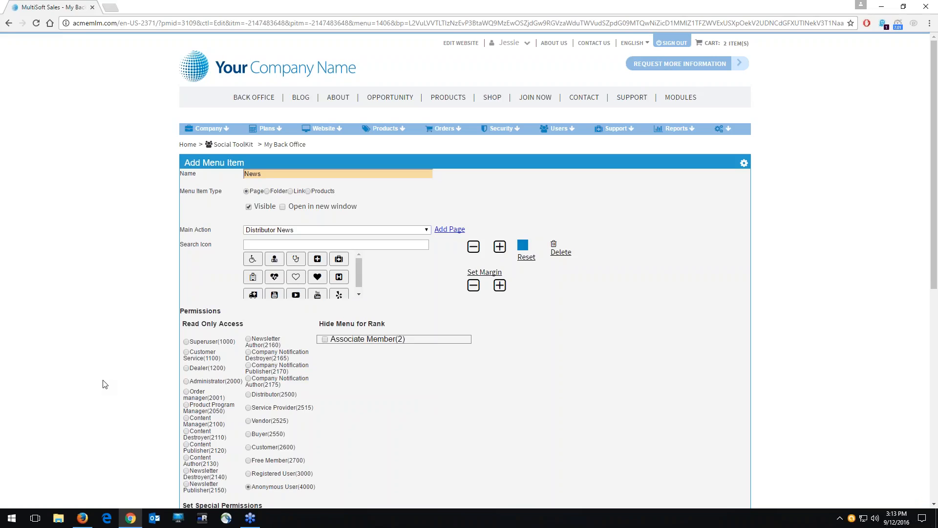
click(268, 396)
Search the menu icons for "news" and assign the newspaper icon to the item.
click(336, 244)
text(n)
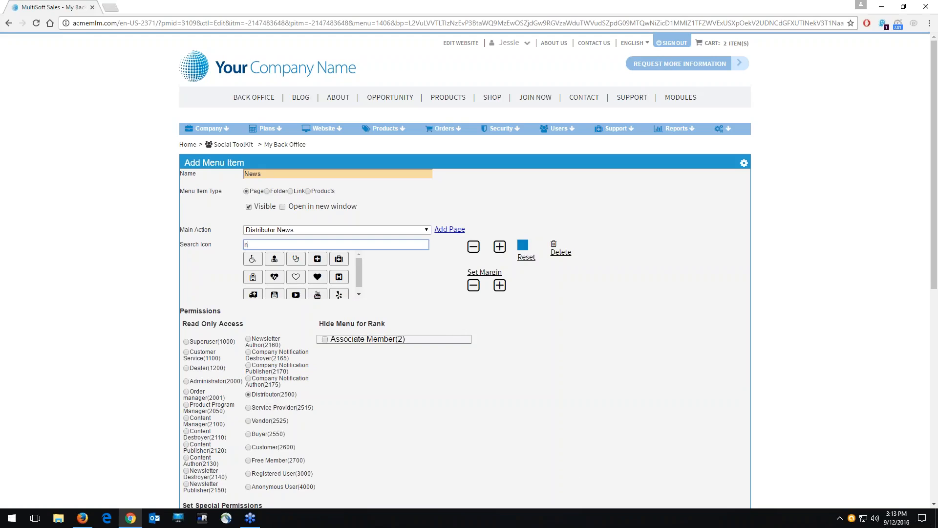
text(ews)
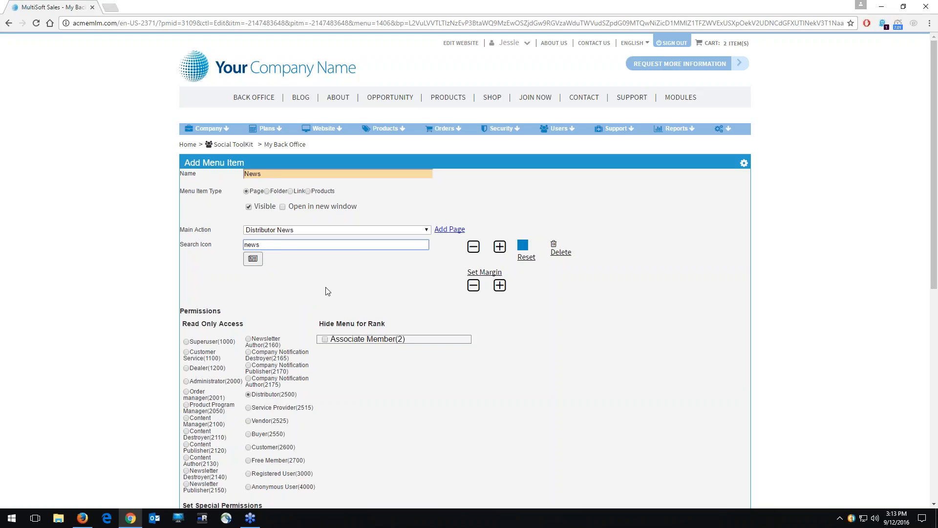
click(255, 266)
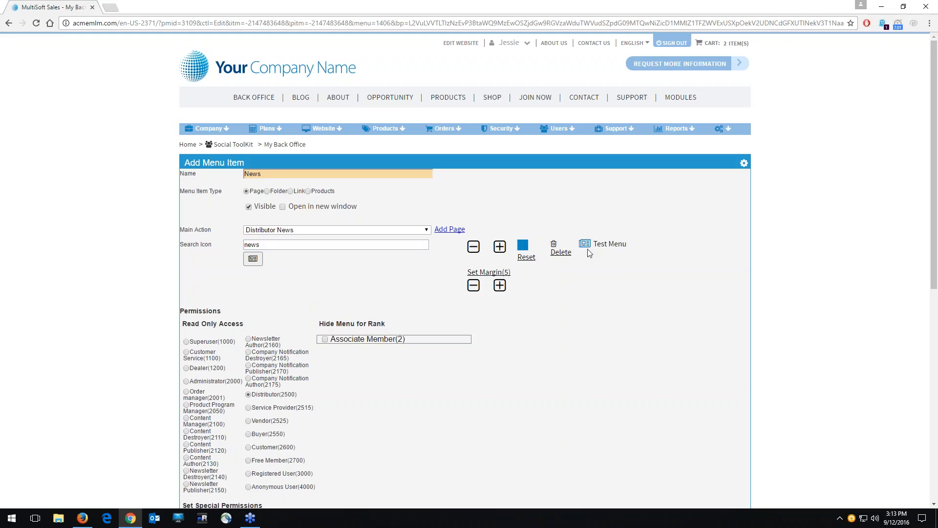
Set the icon's margin to 8 and its color to light blue, and save the News menu item.
click(499, 286)
click(499, 287)
click(499, 287)
click(523, 245)
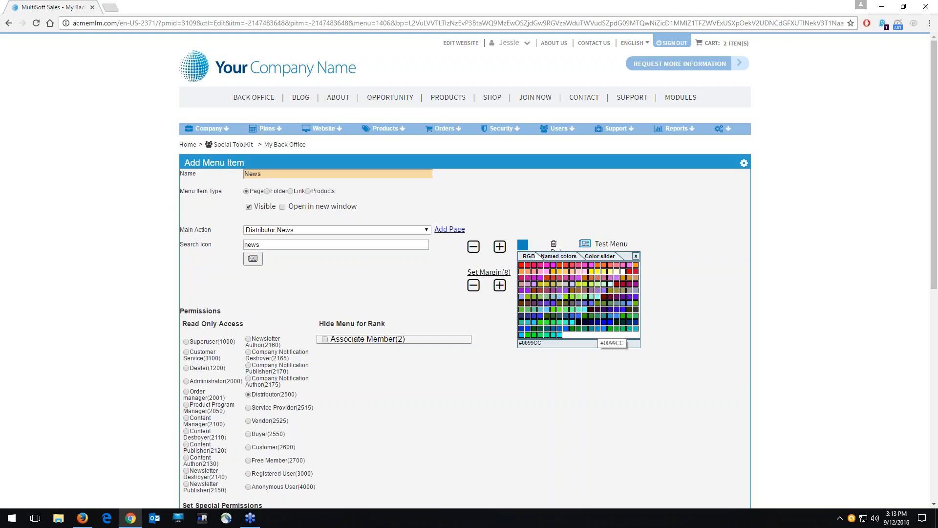
click(521, 336)
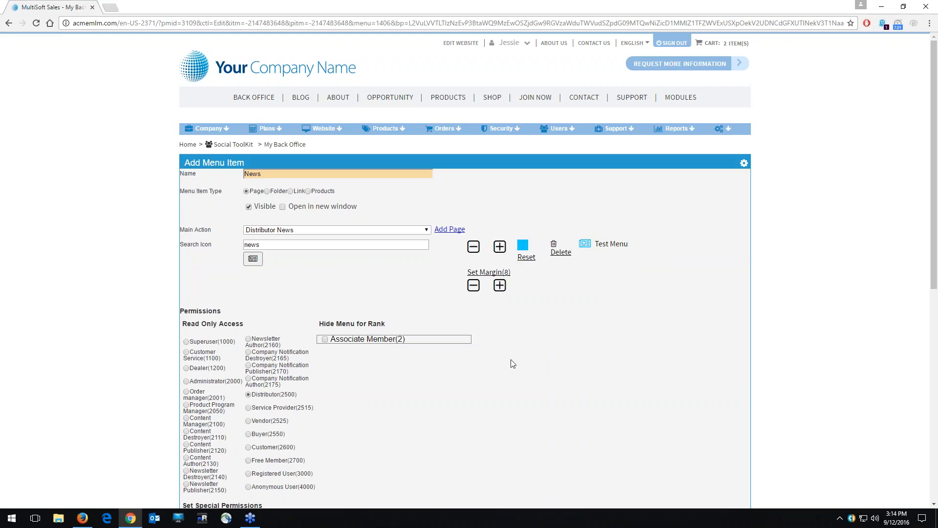
scroll(513, 363, down, 8)
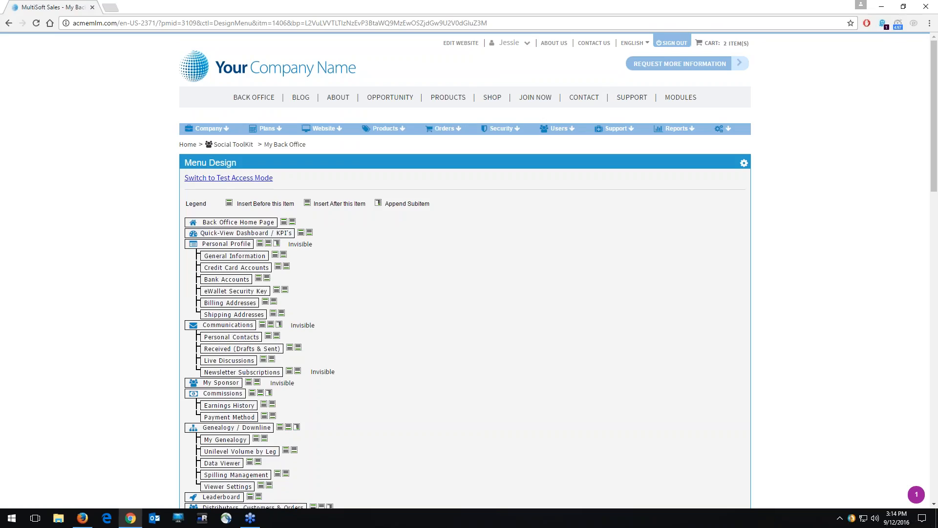
Move the News item from the end of the menu to just before FAQ's.
scroll(497, 302, down, 20)
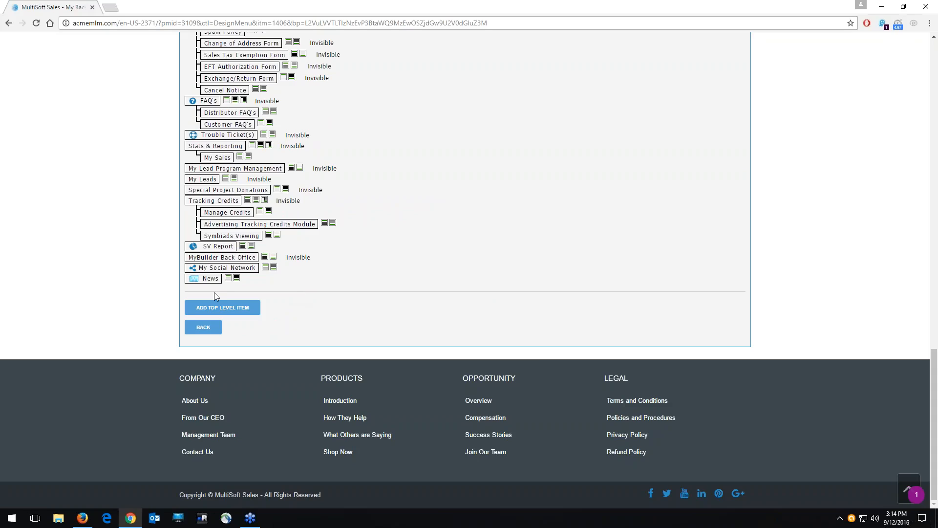
drag(203, 278, 227, 297)
scroll(328, 276, up, 2)
scroll(372, 282, up, 3)
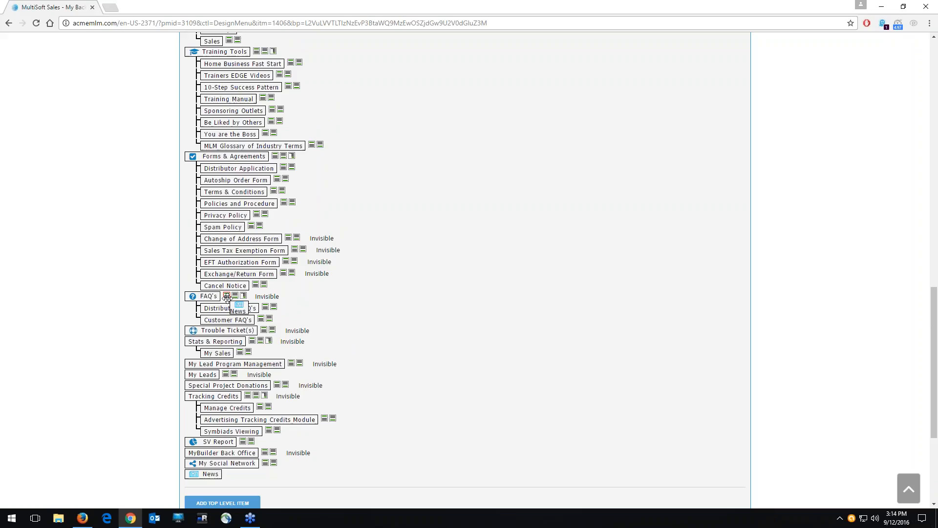
drag(227, 297, 228, 299)
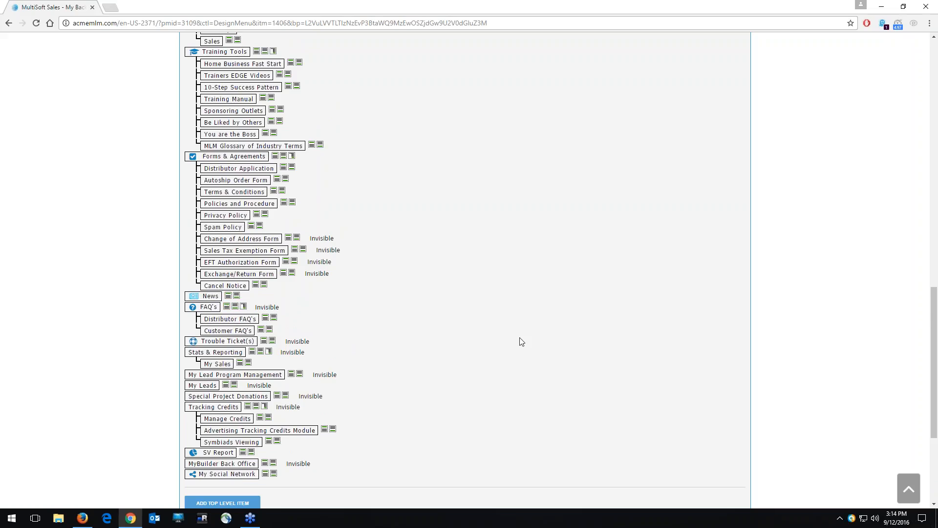
Leave the menu design and return to the My Back Office menu on the back office home page.
scroll(520, 341, down, 2)
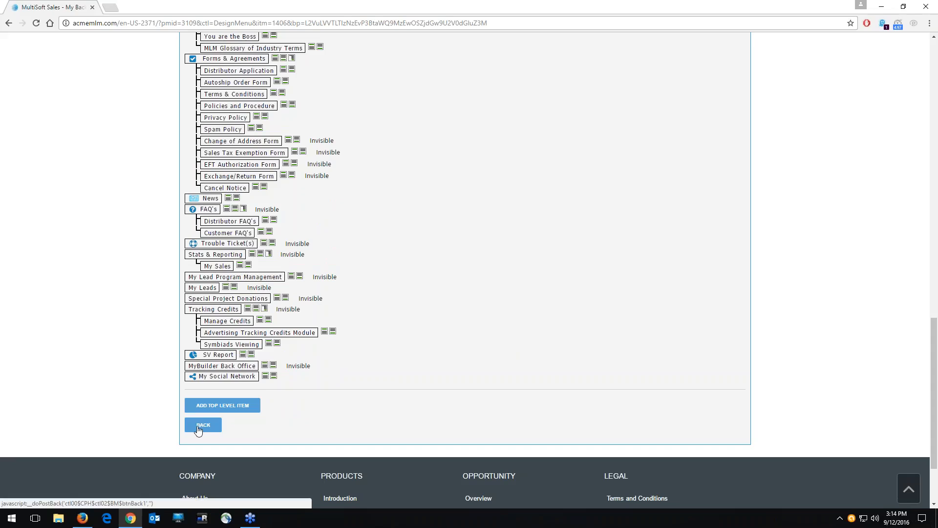
click(197, 428)
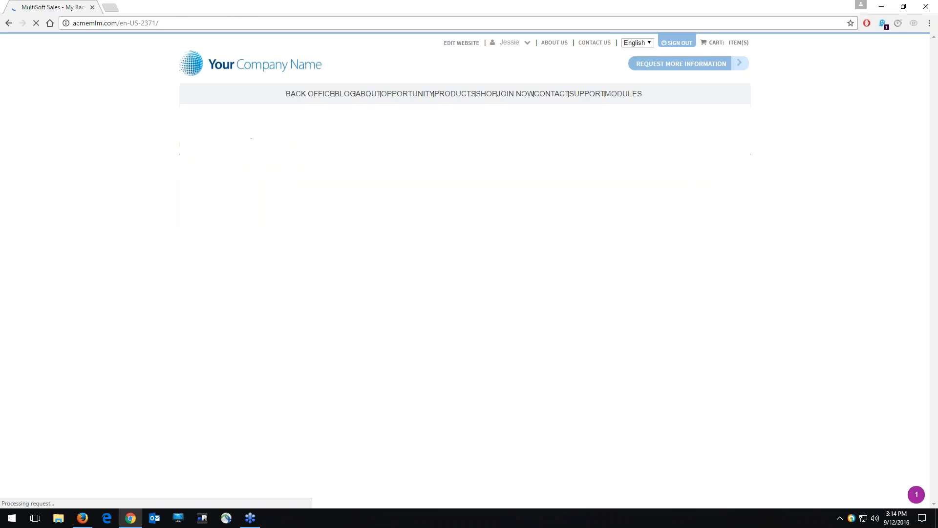
scroll(464, 269, down, 5)
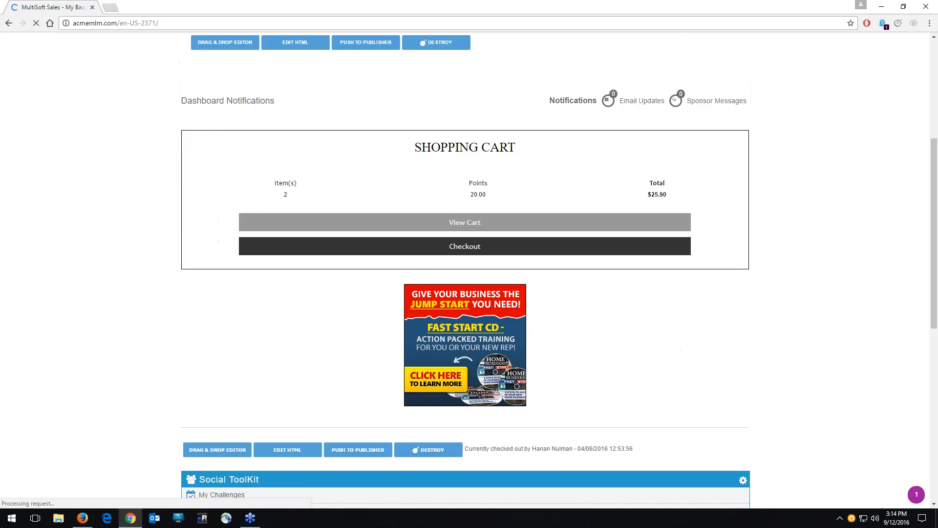
scroll(464, 268, down, 5)
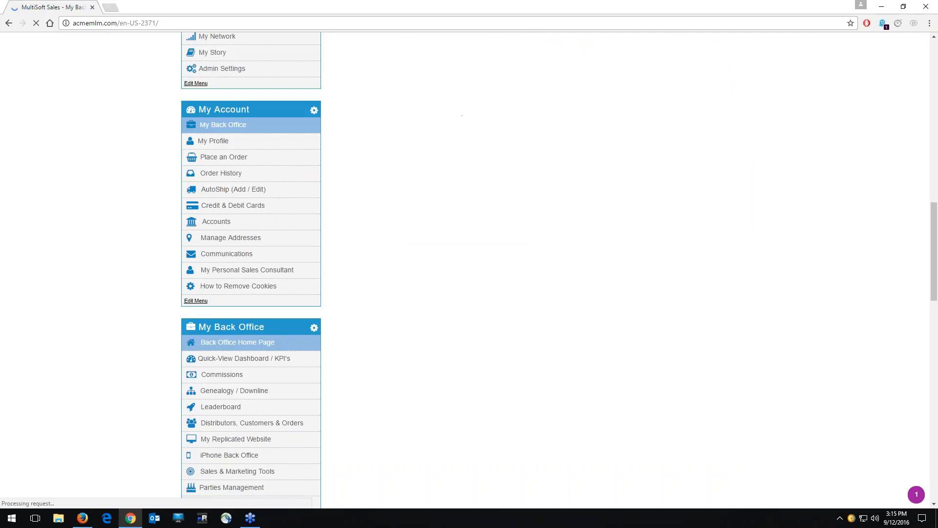
scroll(464, 268, down, 1)
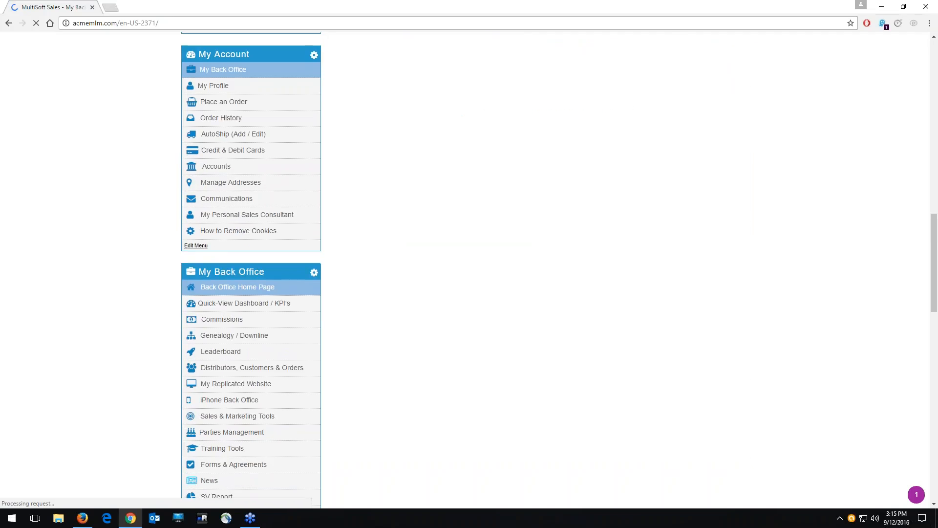
scroll(235, 342, down, 3)
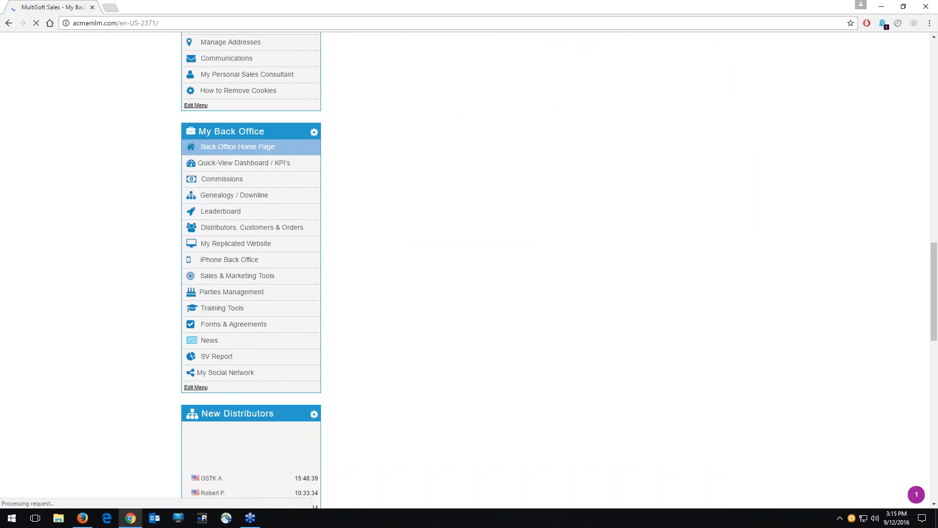
Open the News page from the My Back Office menu and go to its list of all news.
click(211, 342)
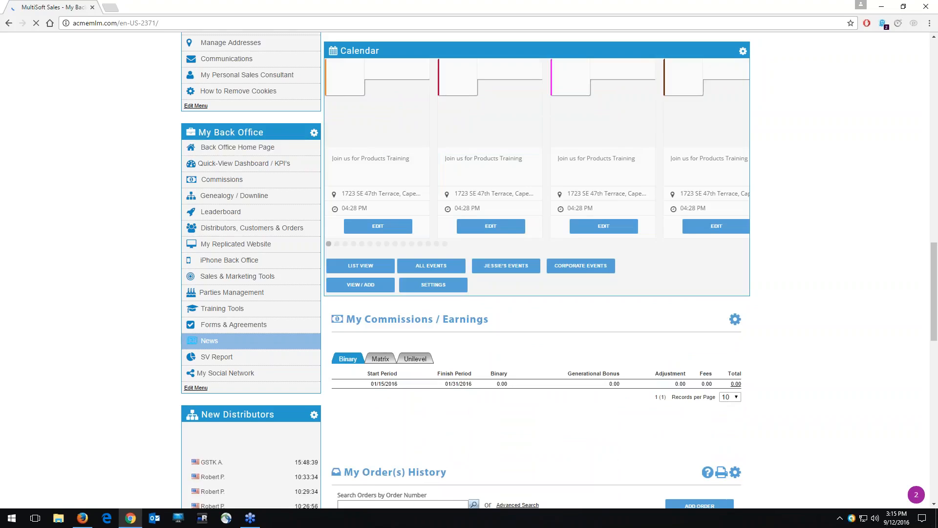
click(209, 341)
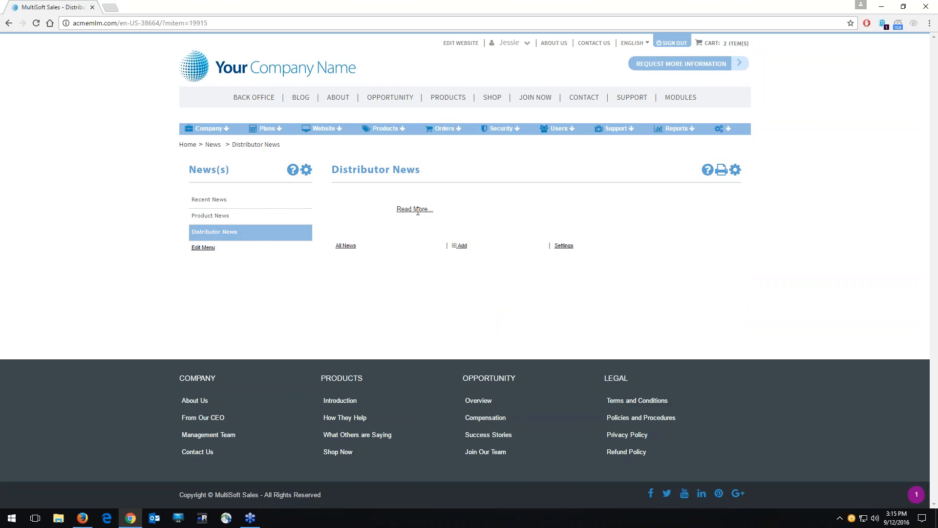
click(346, 247)
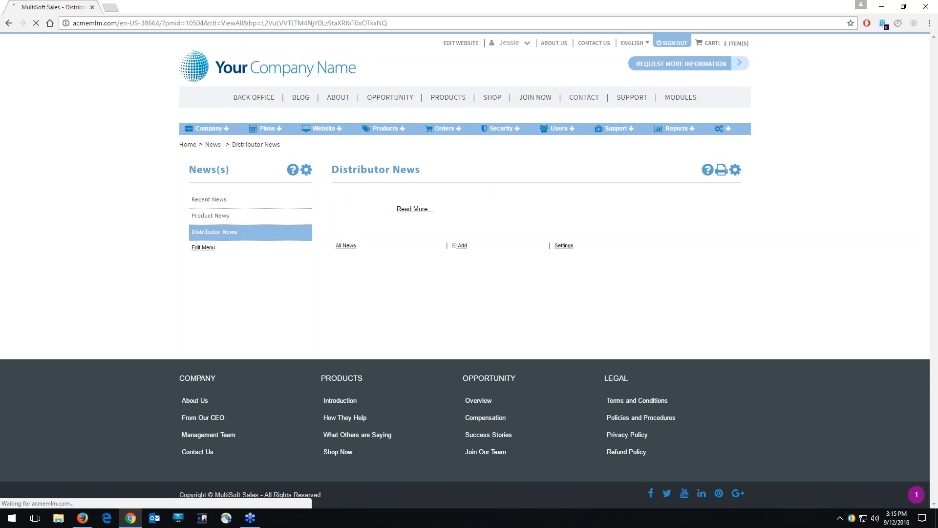